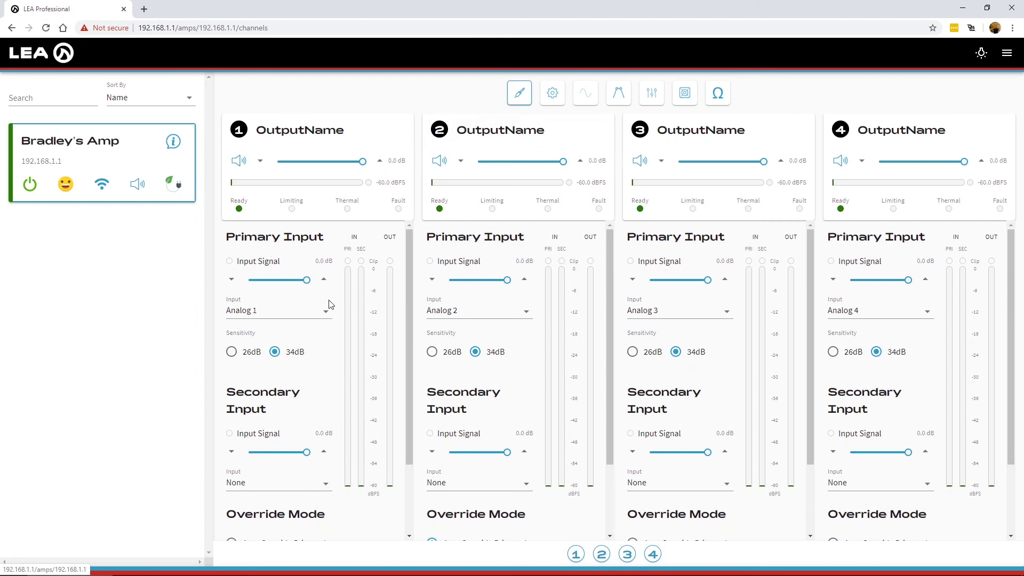
- Check which source options are available for channel 1's primary input, leaving the selection as it is
click(289, 313)
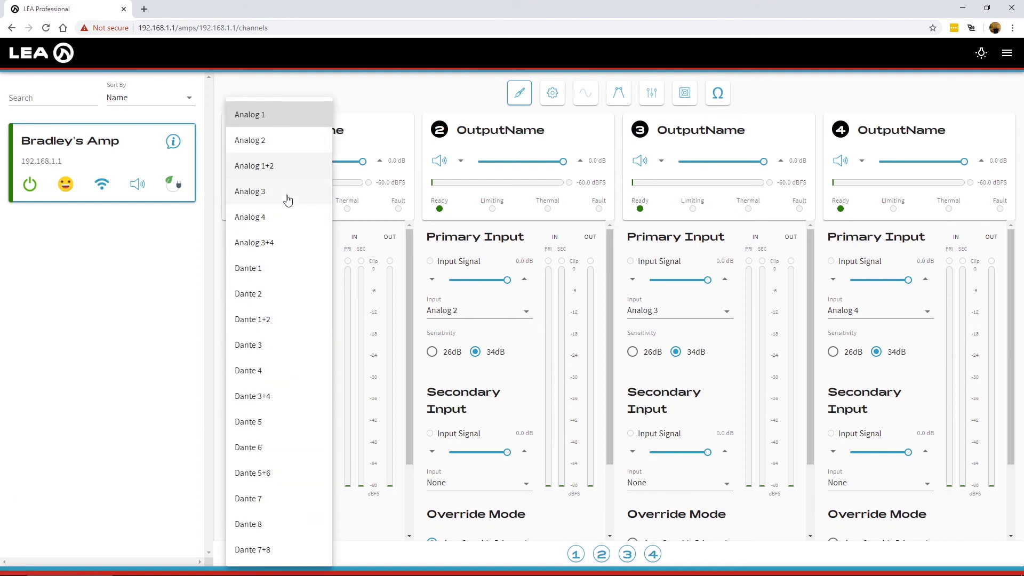
click(350, 286)
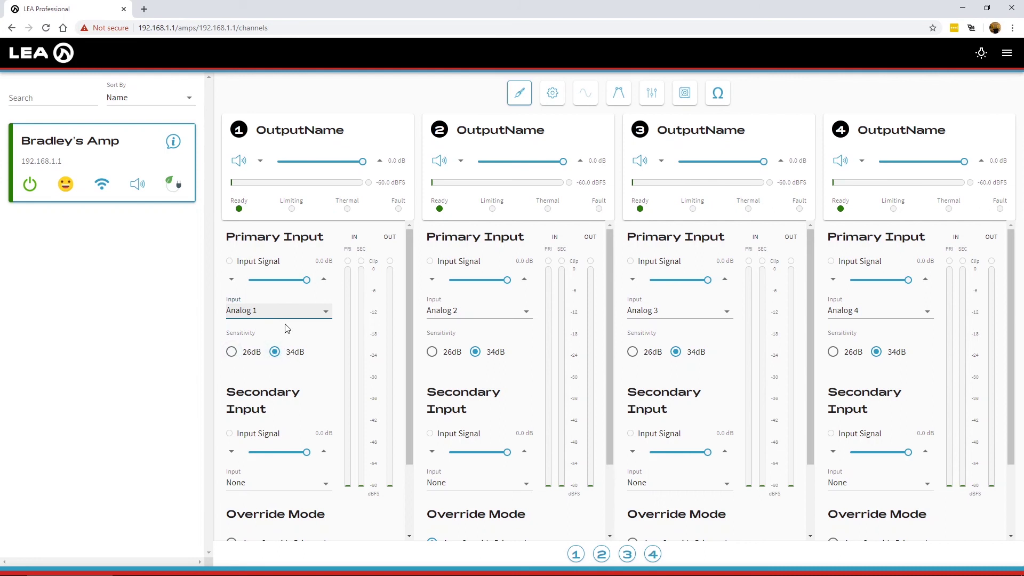
- Try small gain adjustments on channel 1's primary input signal, and return the gain to 0 dB
click(308, 281)
mouse_move(308, 281)
mouse_down()
mouse_move(280, 282)
mouse_move(306, 281)
mouse_up()
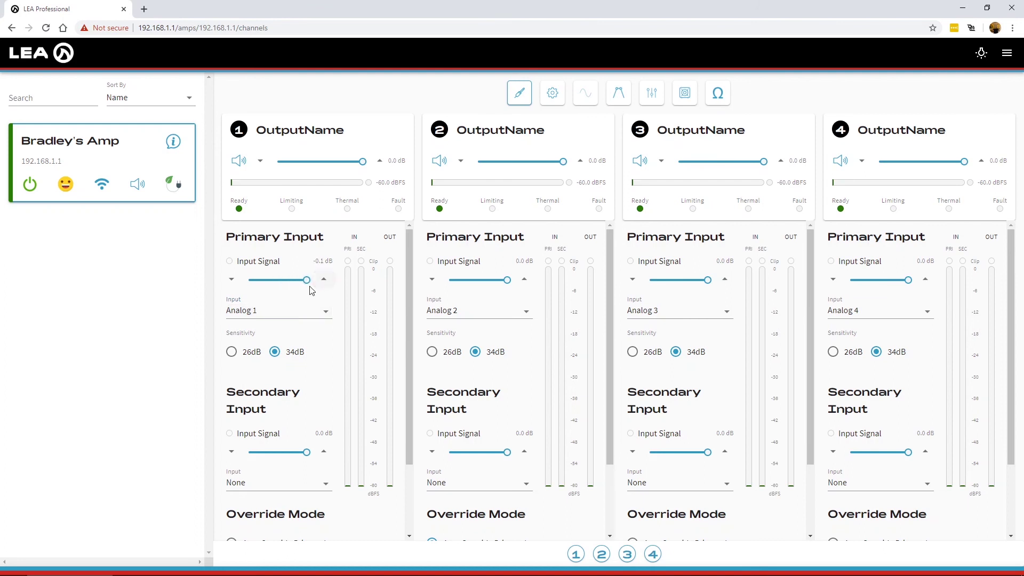
click(324, 279)
click(231, 279)
click(231, 279)
click(231, 279)
click(231, 279)
click(324, 261)
text(0)
key(Return)
- Check channel 1's secondary input sources and set its override mode to Auto Override Primary Input
scroll(300, 378, down, 1)
scroll(300, 379, down, 1)
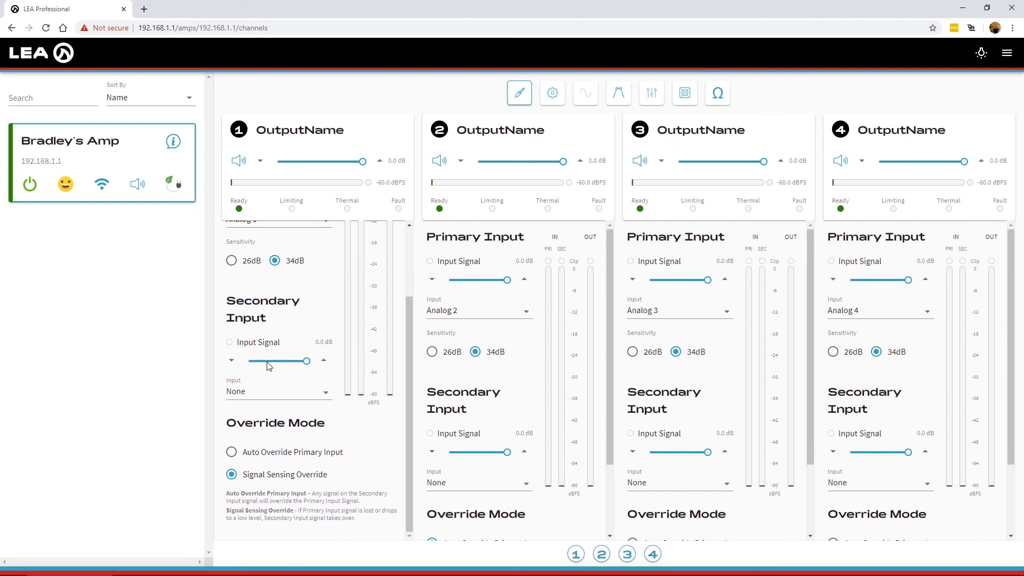
click(261, 392)
click(334, 356)
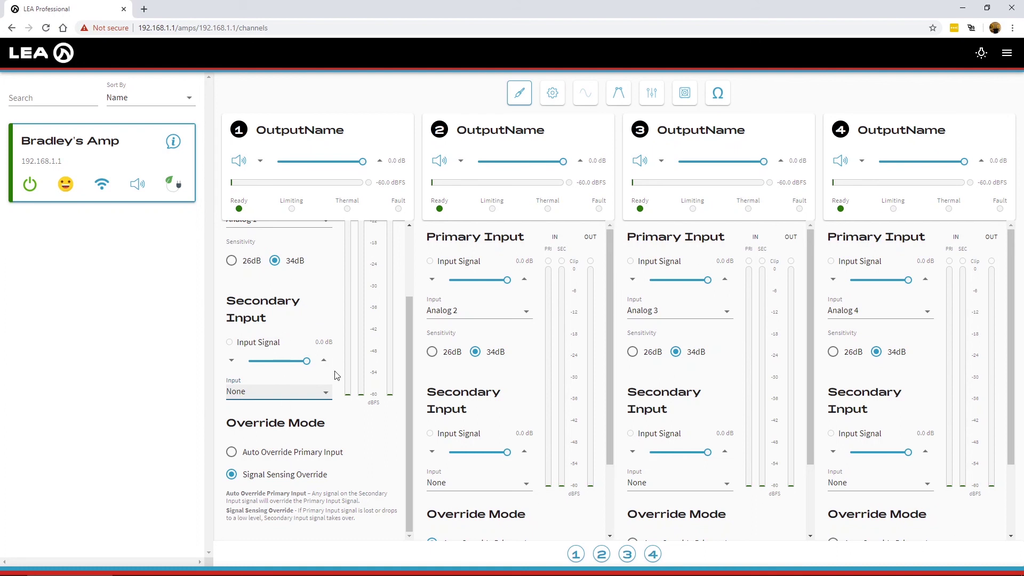
click(324, 453)
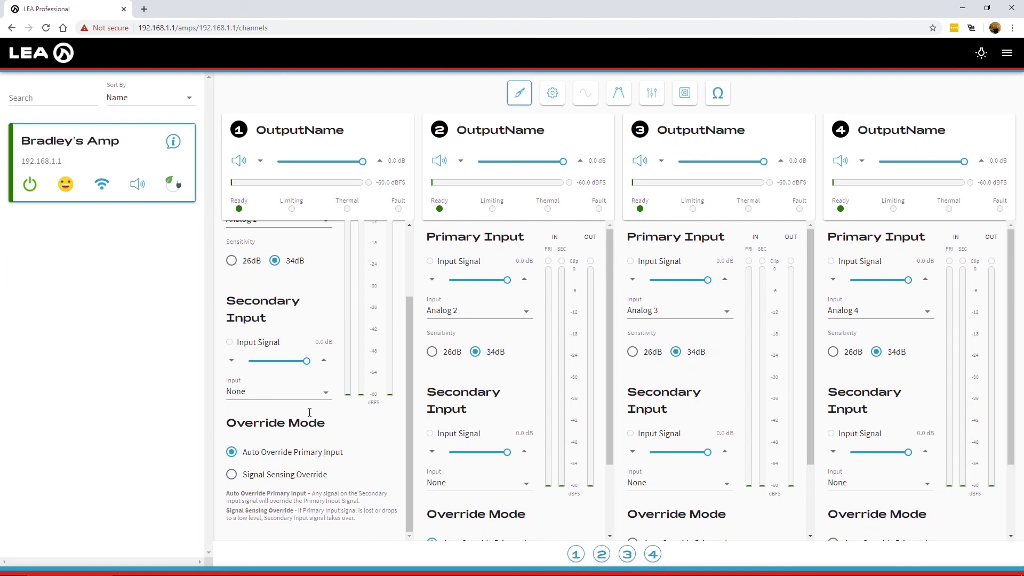
- Set channel 1's override mode to Signal Sensing Override
scroll(277, 320, up, 3)
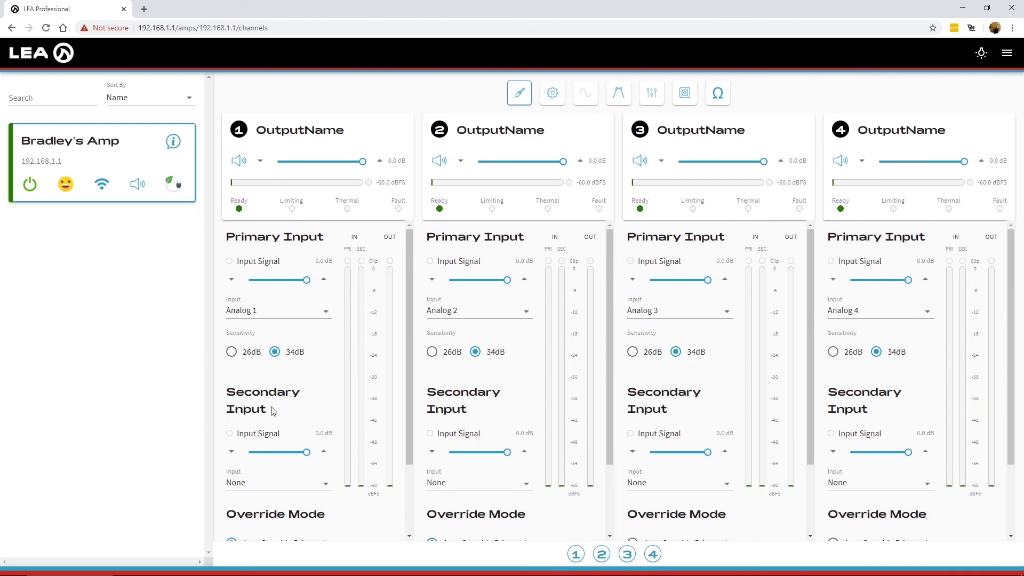
scroll(312, 427, down, 2)
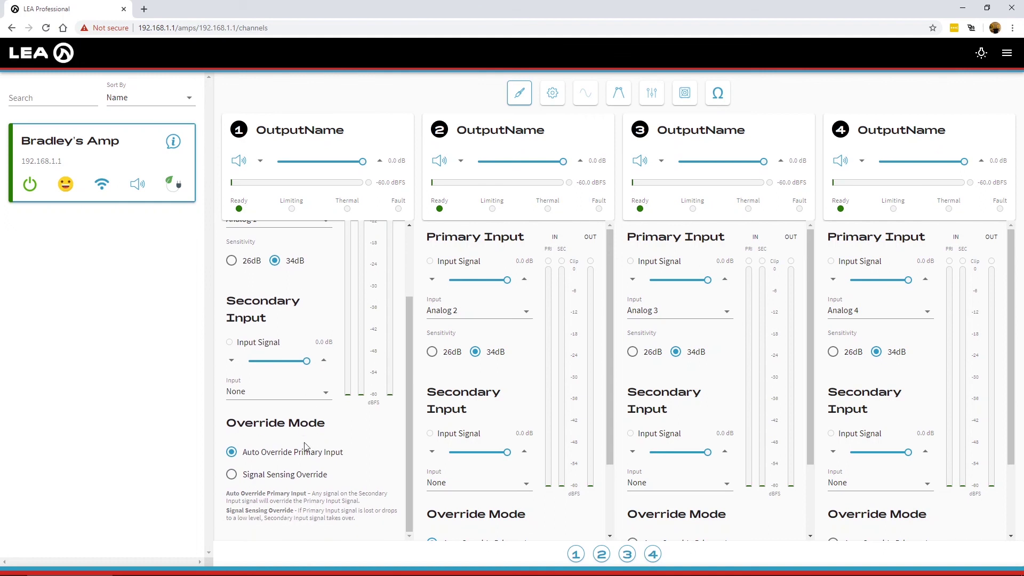
click(284, 477)
- Assign Dante 1 as channel 1's primary input and Analog 1 as its secondary input
scroll(289, 462, up, 2)
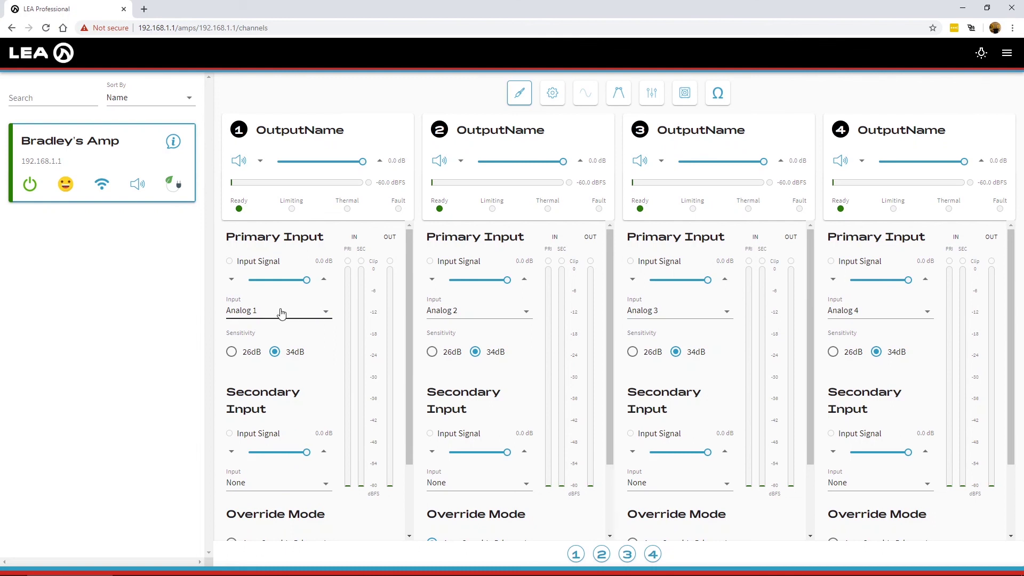
click(280, 314)
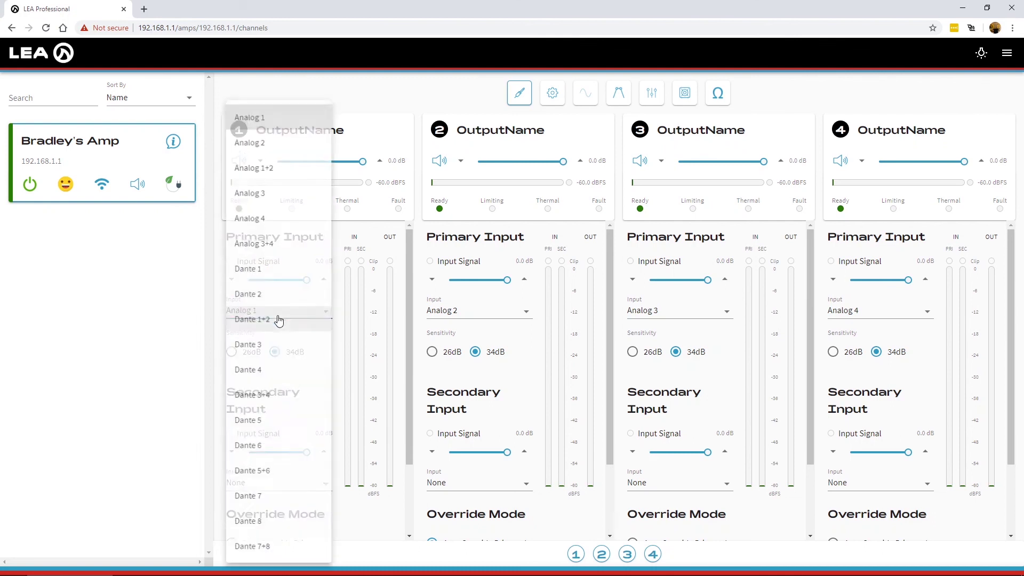
click(258, 266)
click(308, 433)
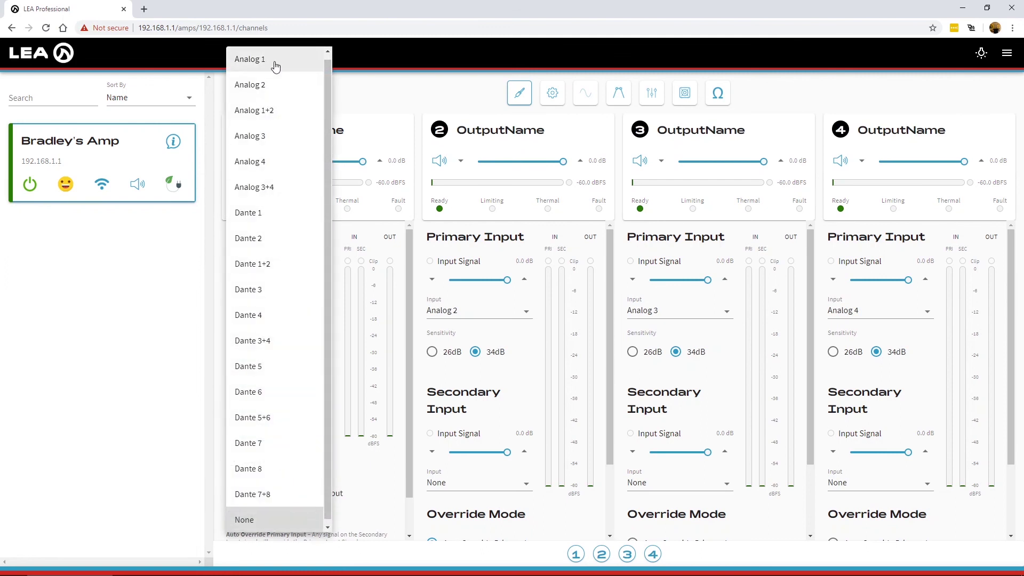
click(271, 60)
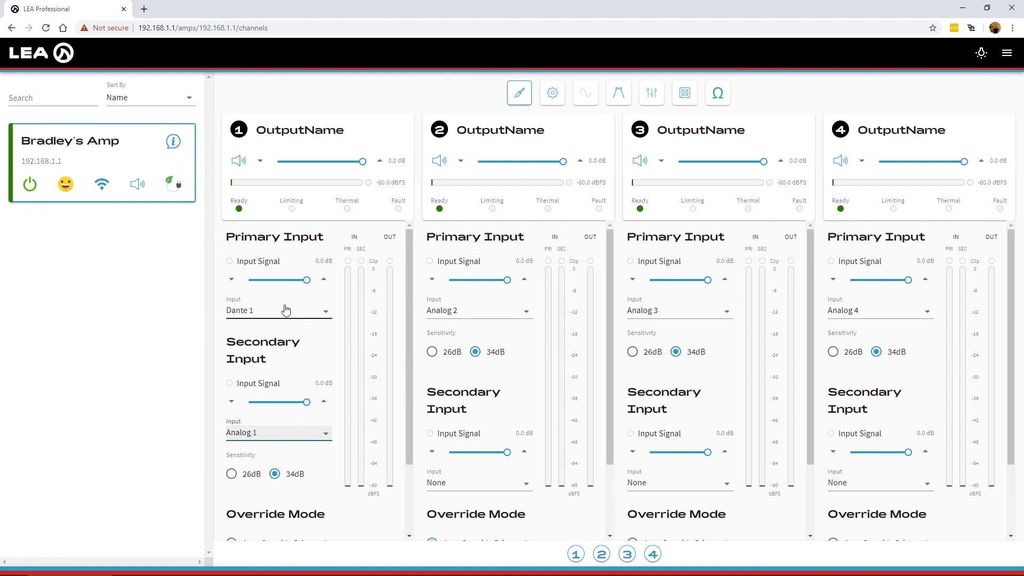
- Rename output channel 1 as Speaker 1 in the channel settings
click(553, 94)
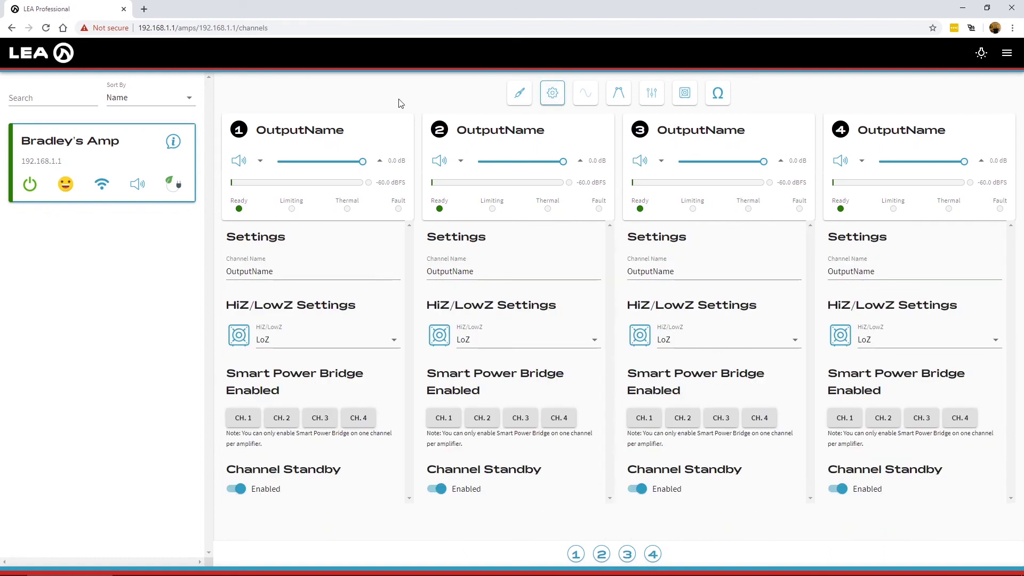
drag(274, 272, 224, 276)
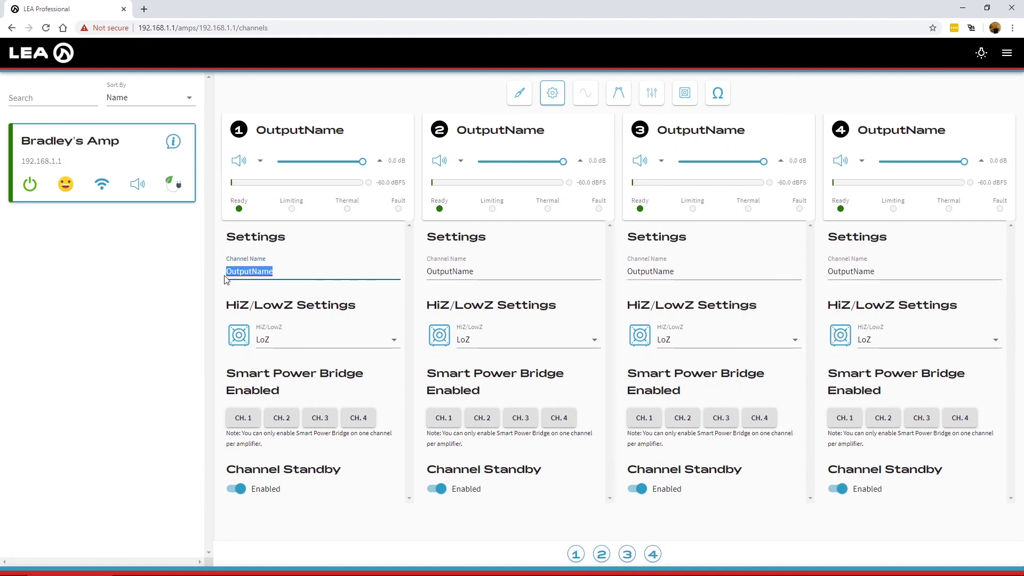
text(S)
key(Return)
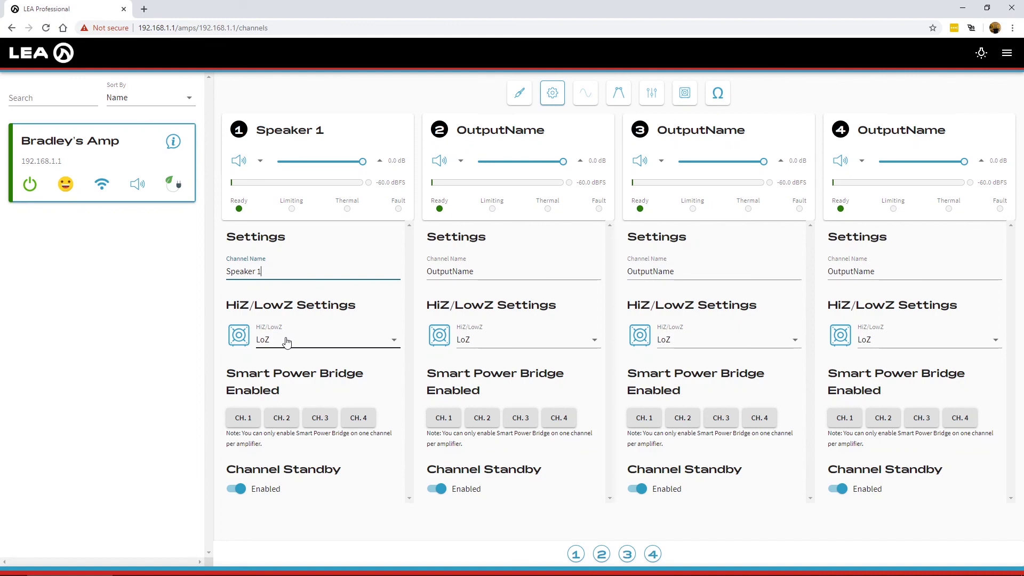
- Set channel 1's HiZ/LowZ mode to HiZ-70V and its frequency to about 371 Hz
click(312, 344)
click(313, 347)
click(314, 334)
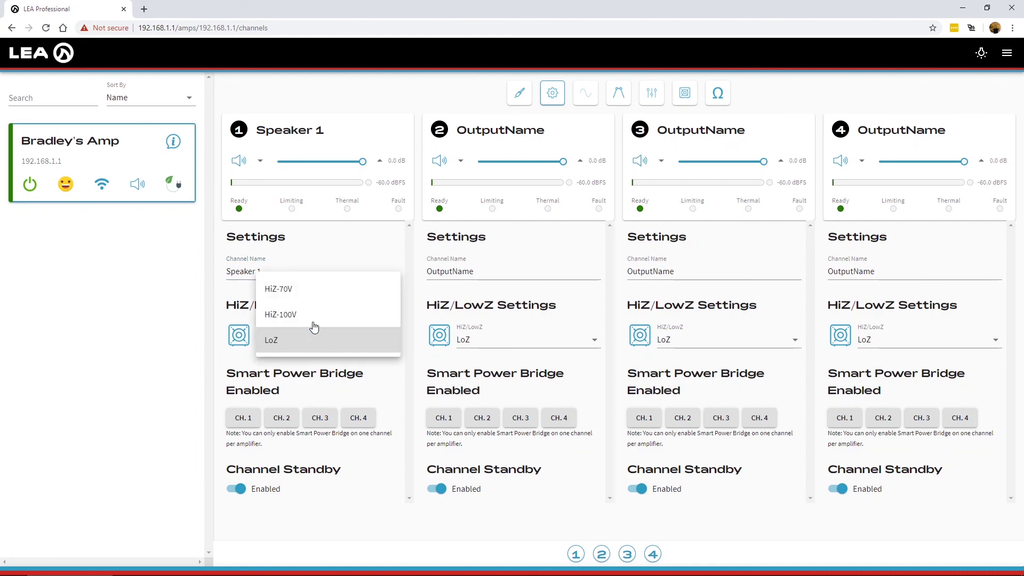
click(310, 294)
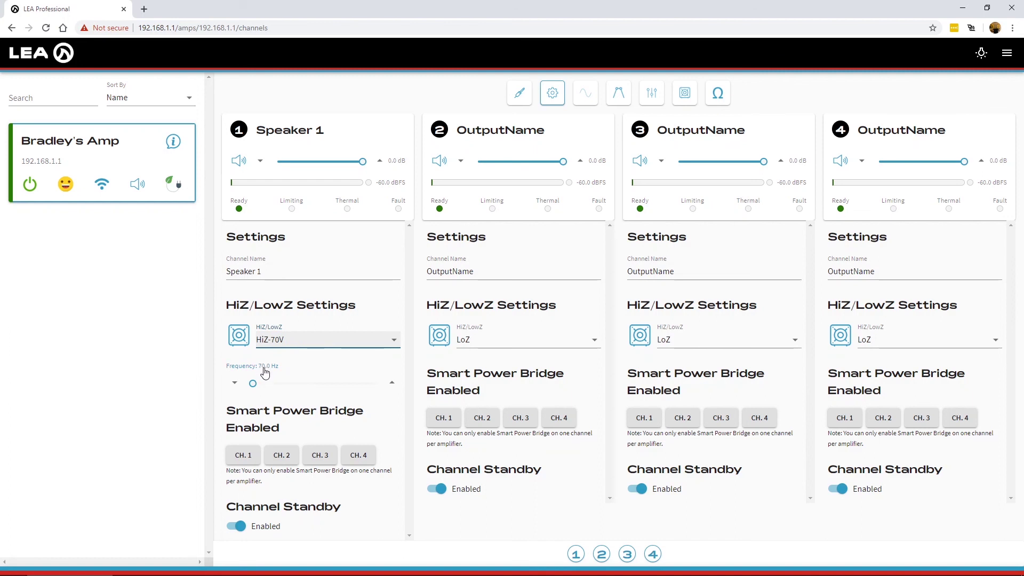
click(251, 383)
click(247, 389)
mouse_move(251, 384)
mouse_down()
mouse_move(379, 383)
mouse_move(260, 383)
mouse_up()
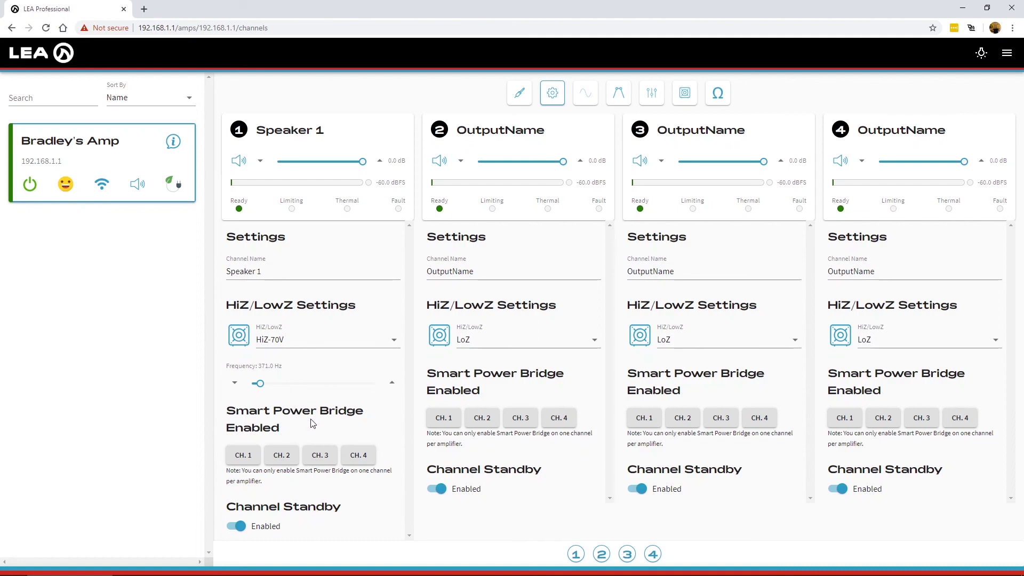
- Enable Smart Power Bridge on CH. 1, trying CH. 2 in between, and toggle channel 1's standby off and back on
click(243, 456)
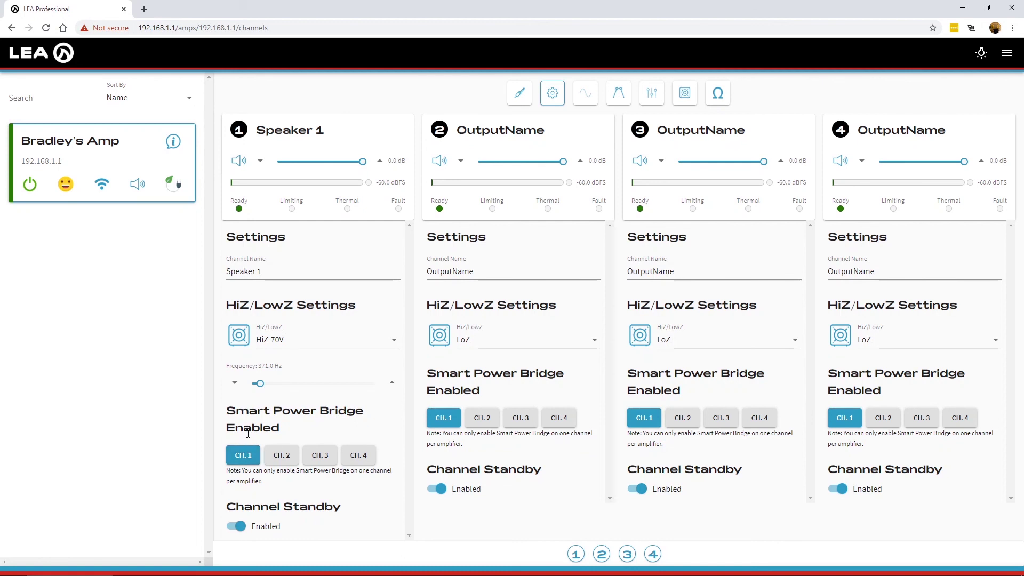
click(277, 458)
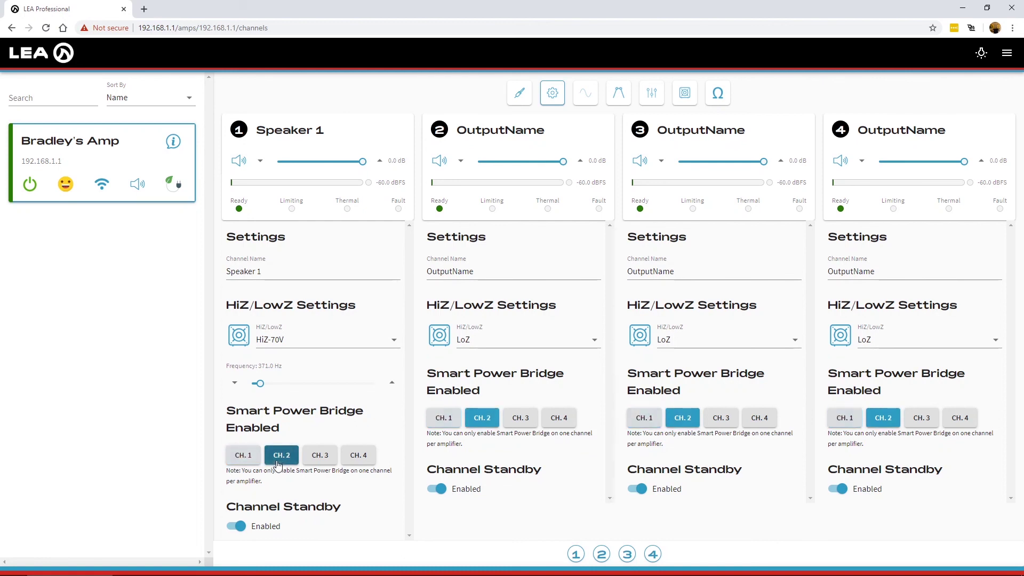
click(244, 457)
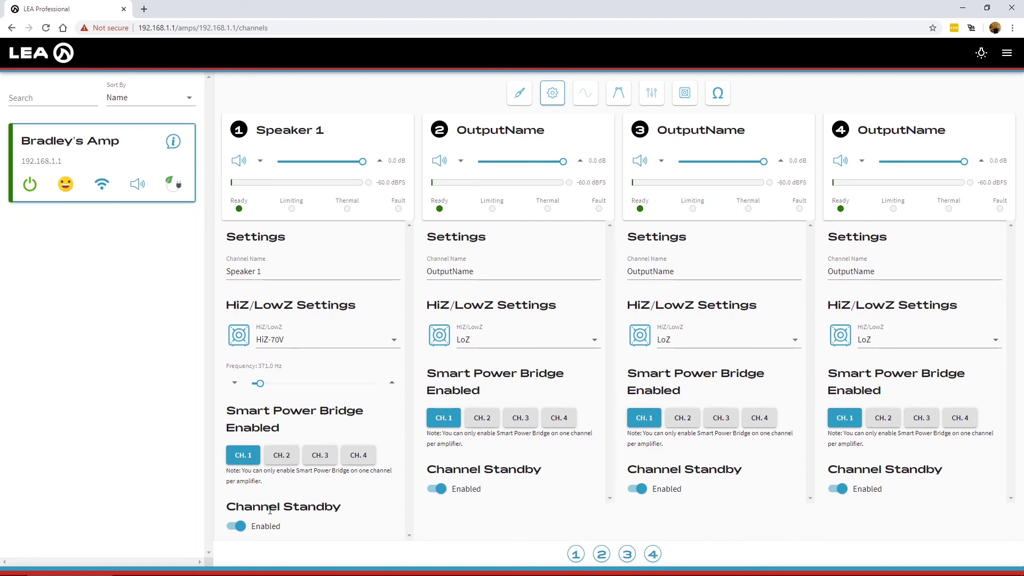
click(242, 527)
click(235, 525)
- Choose Tone as the signal generator type and set its frequency to about 1352 Hz
click(584, 96)
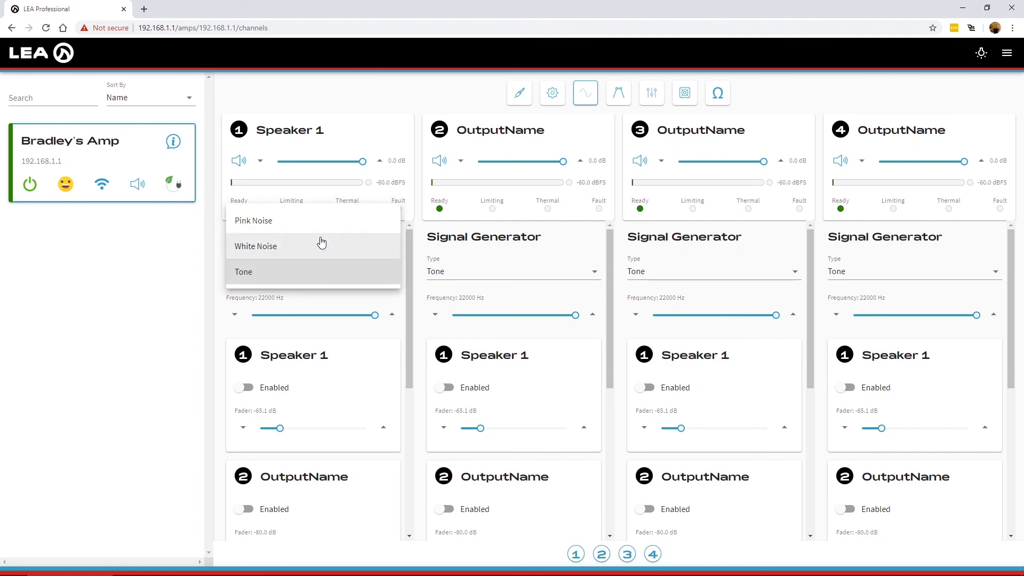
click(309, 269)
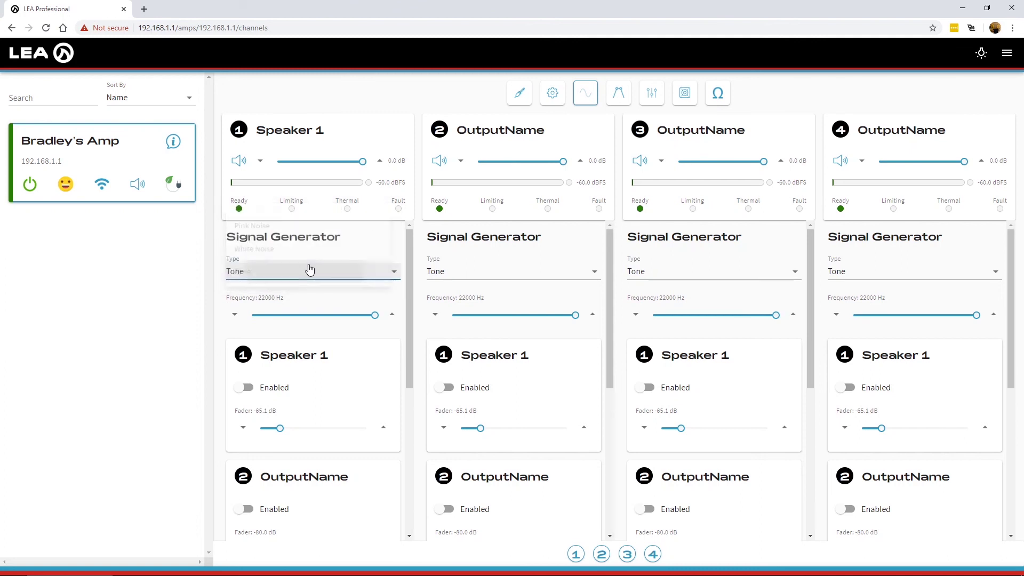
mouse_move(326, 316)
mouse_down()
mouse_move(251, 315)
mouse_move(375, 314)
mouse_move(326, 315)
mouse_up()
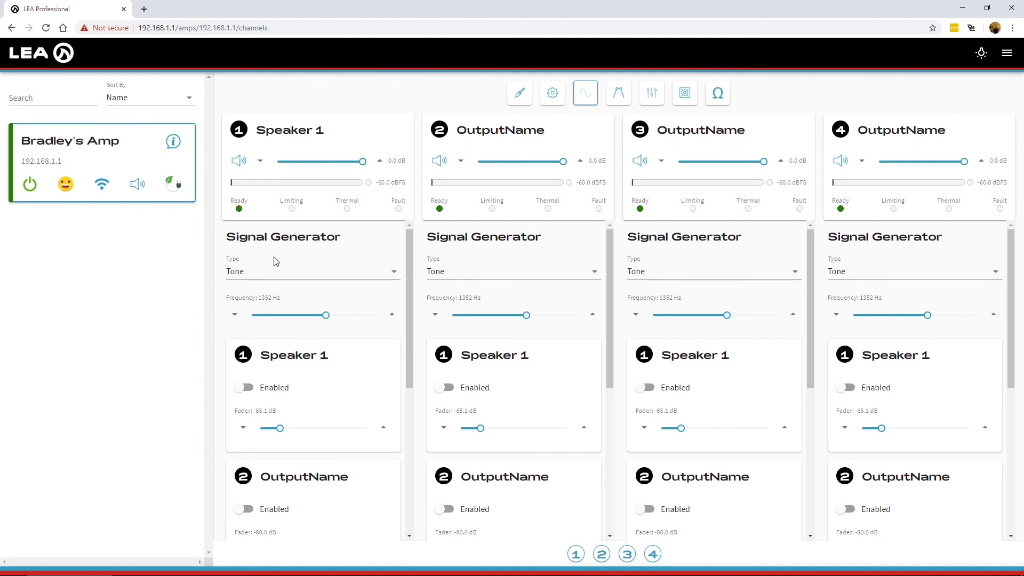
- Set the signal generator fader for Speaker 1 to about -43.8 dB and look over the other channels' generator controls
scroll(273, 266, down, 1)
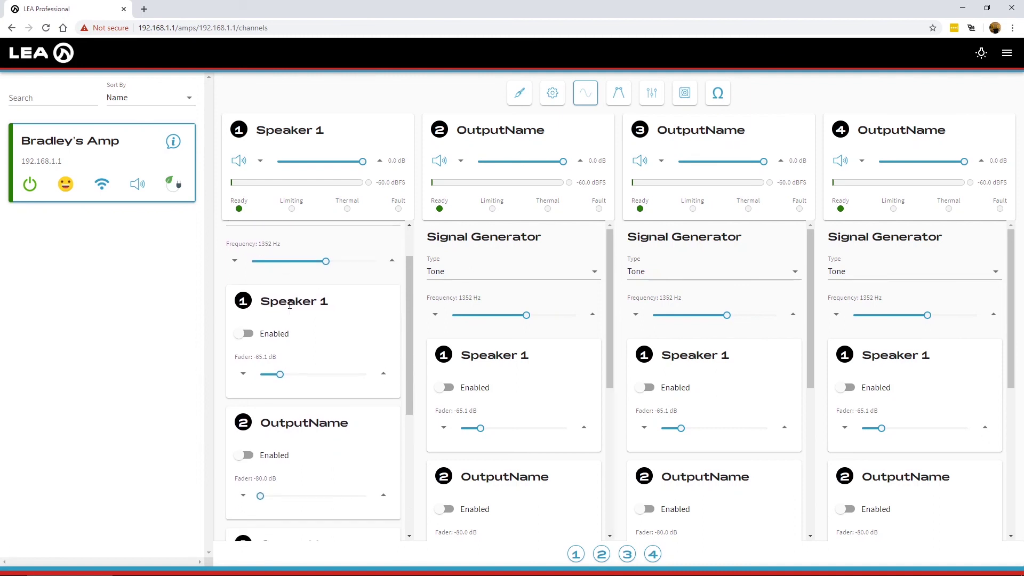
scroll(288, 305, down, 1)
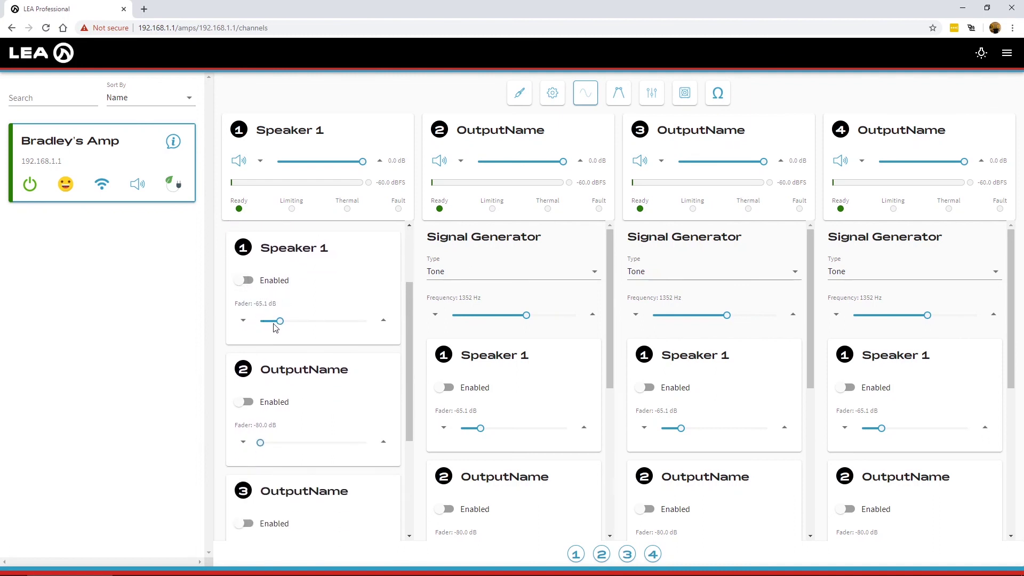
drag(278, 322, 309, 321)
scroll(299, 340, down, 1)
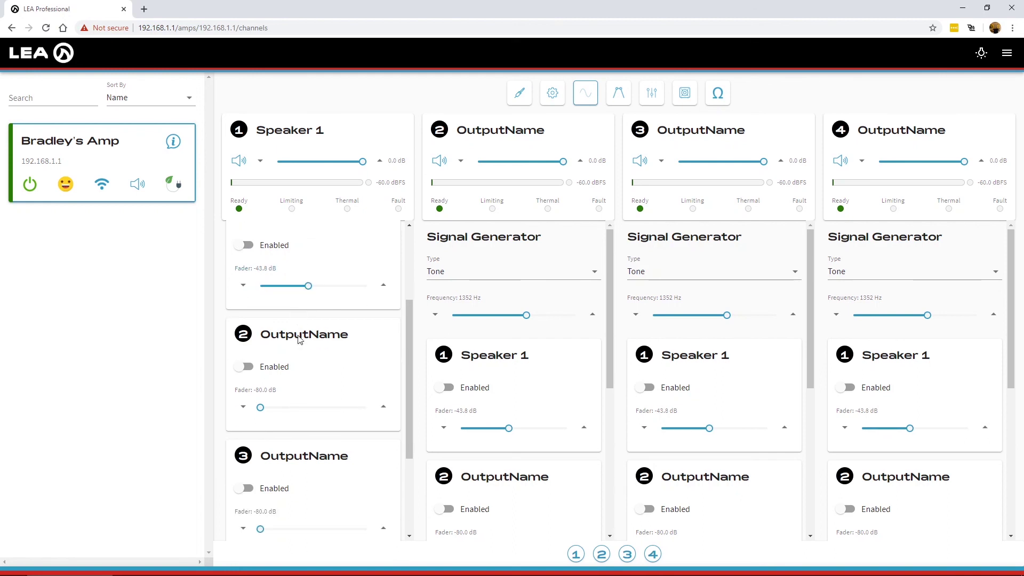
scroll(299, 339, down, 1)
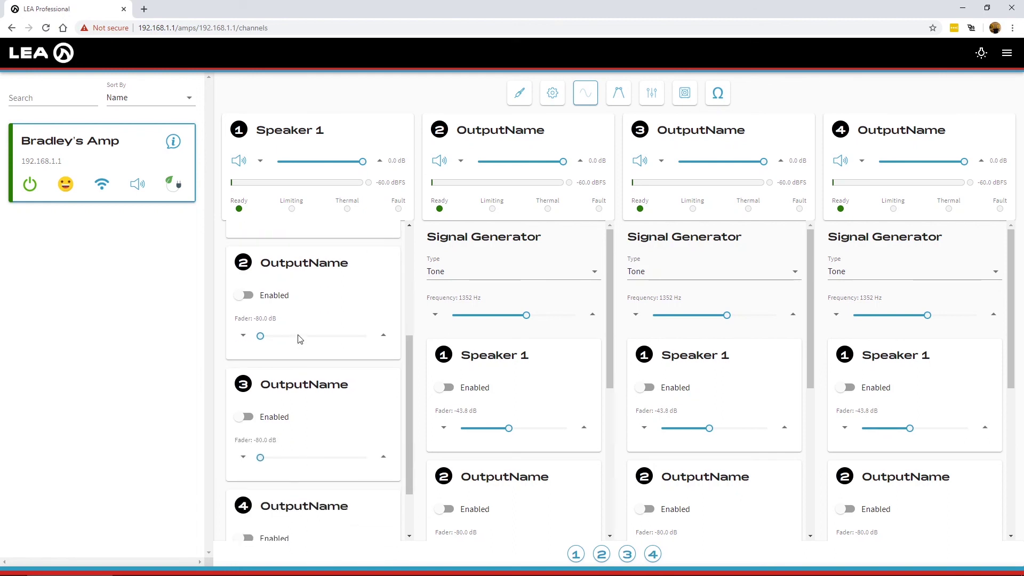
- Set Speaker 1's crossover delay to about 43.5 milliseconds
click(618, 95)
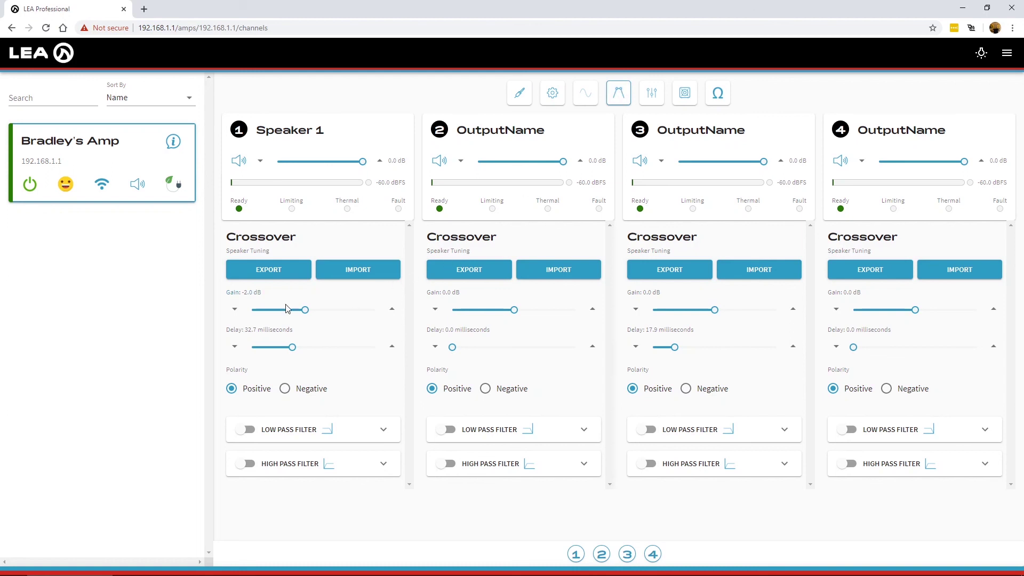
drag(305, 310, 305, 348)
- Expand Speaker 1's low pass filter and review the available filter types without changing the selection
click(379, 430)
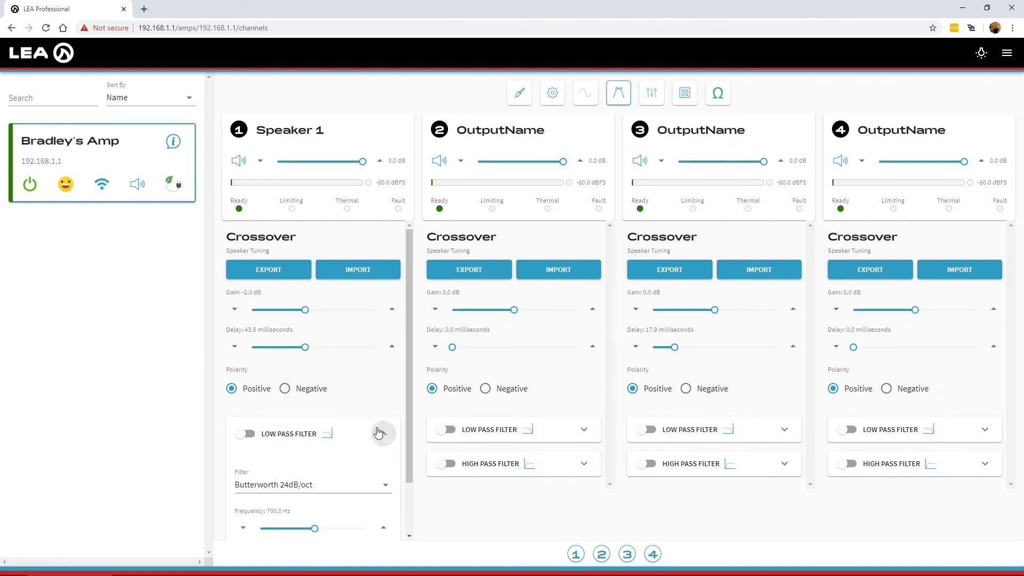
scroll(380, 427, down, 1)
click(363, 425)
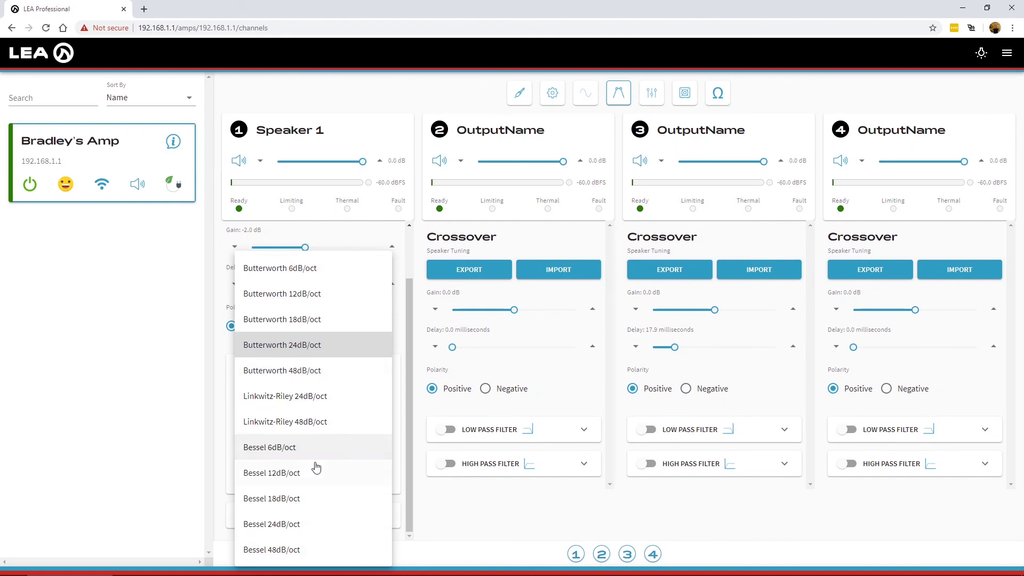
click(168, 375)
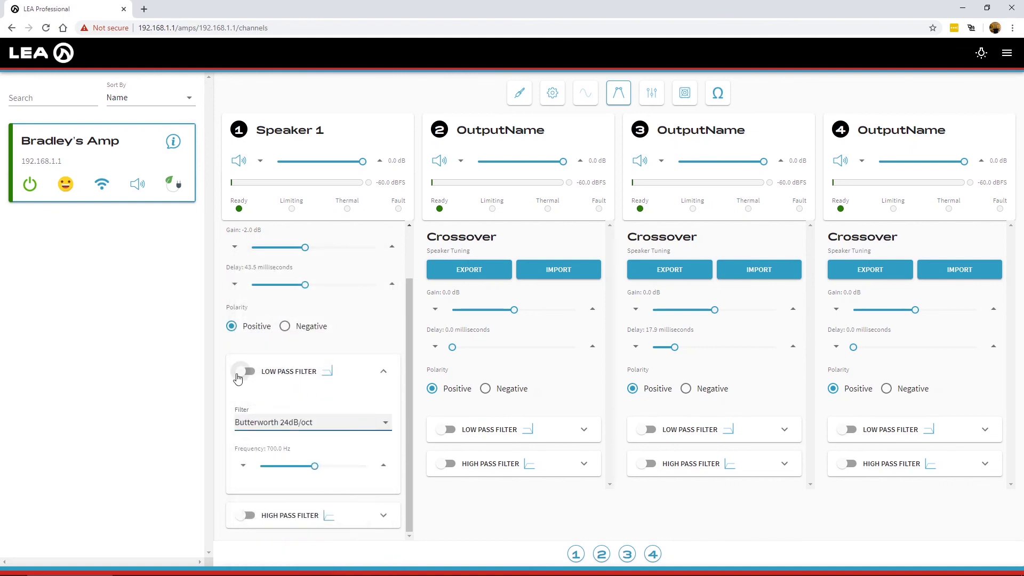
scroll(234, 377, up, 1)
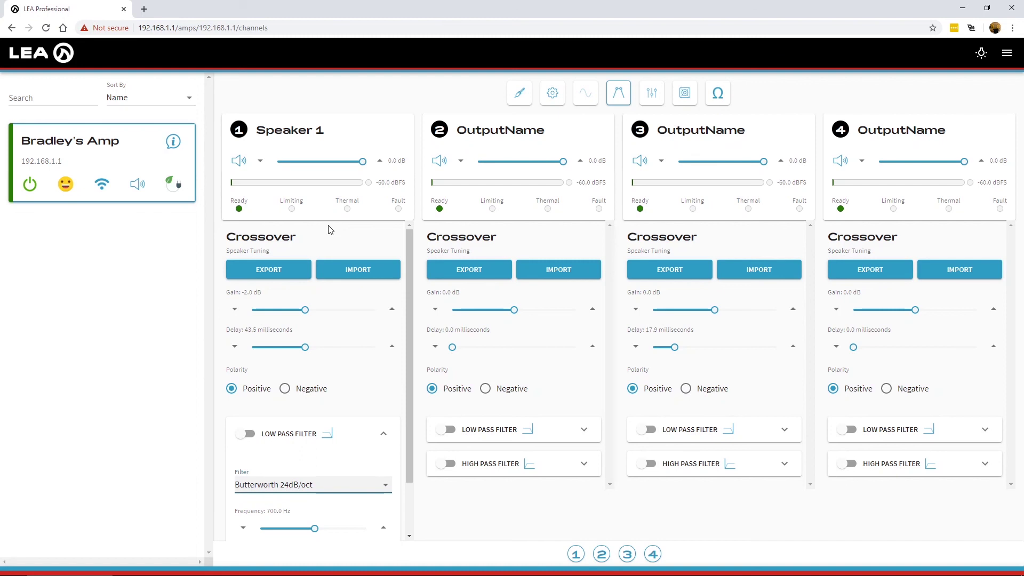
- Expand Filter 1 in Speaker 1's equalizer and review the available filter types, keeping Parametric selected
click(652, 94)
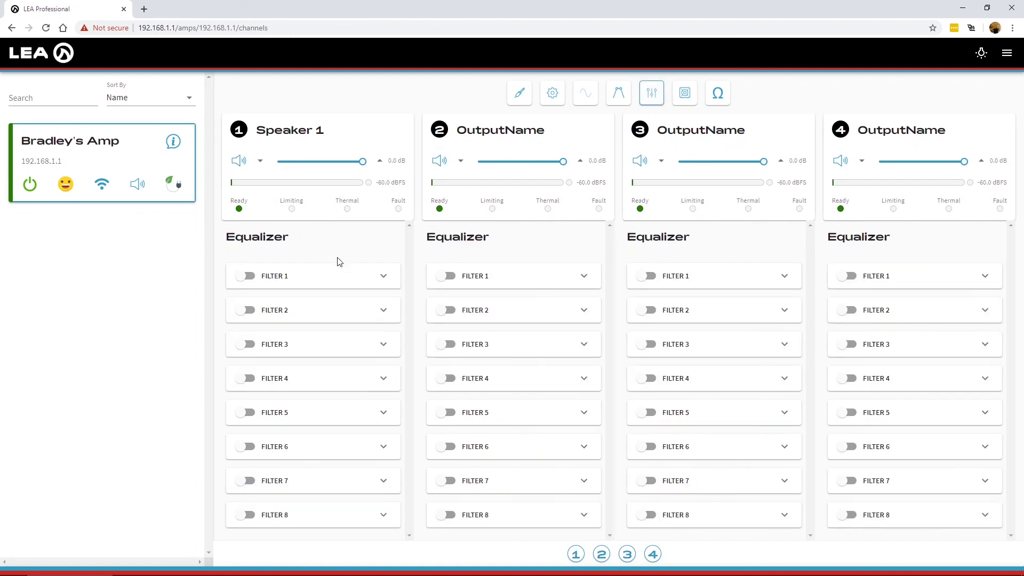
click(392, 281)
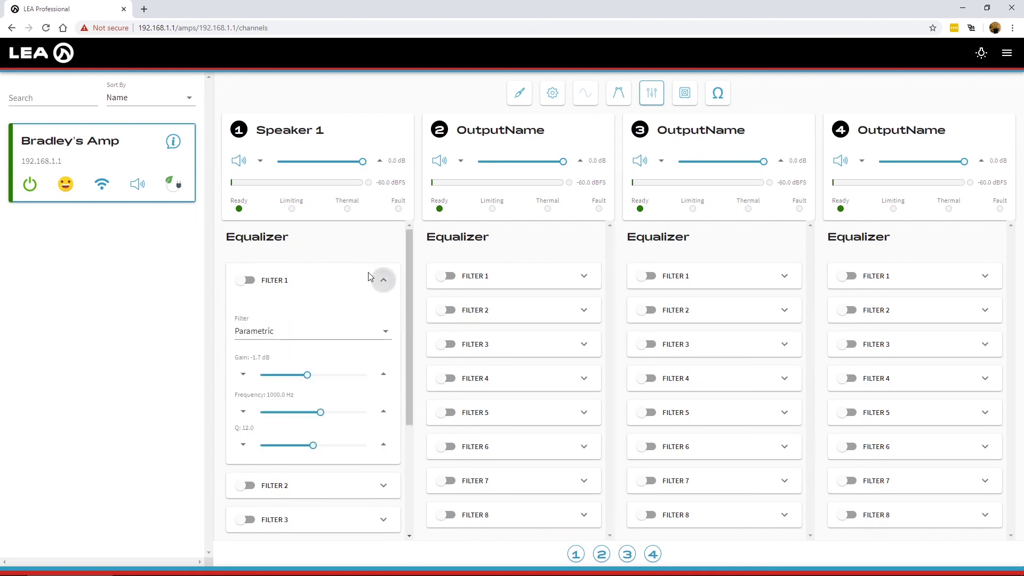
click(335, 337)
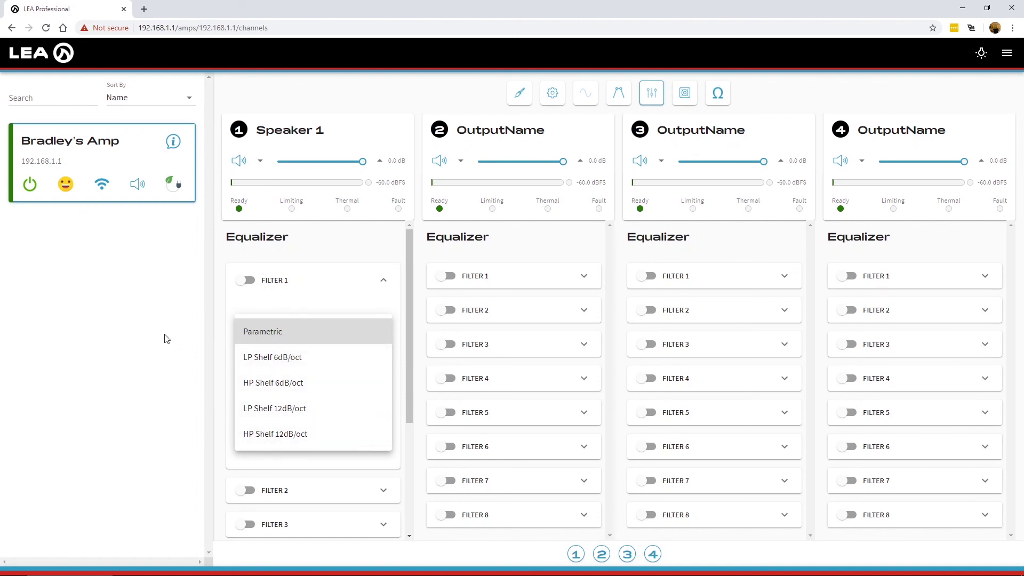
click(241, 327)
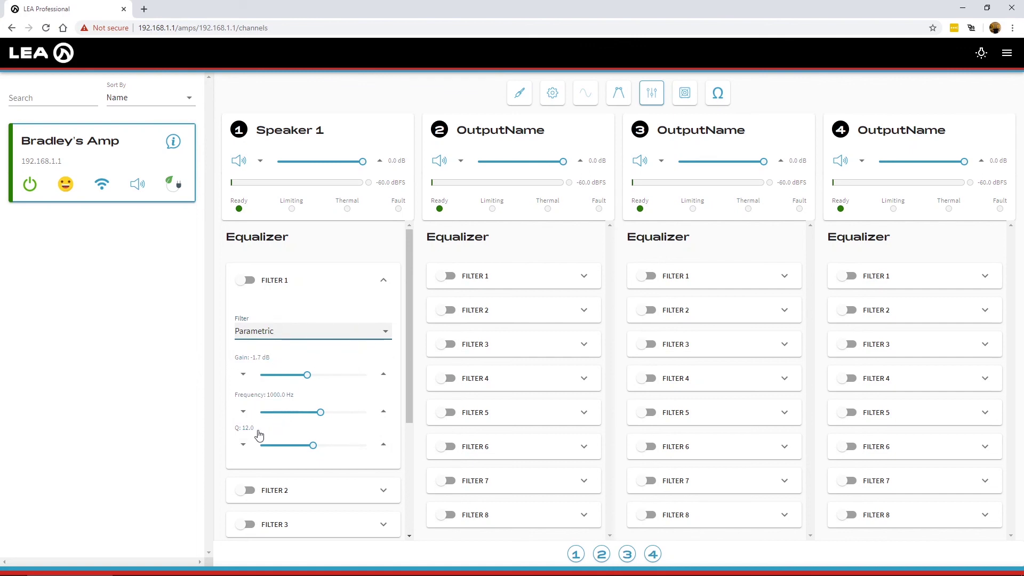
- Switch Speaker 1's equalizer Filter 1 on and back off, and collapse its settings
click(249, 283)
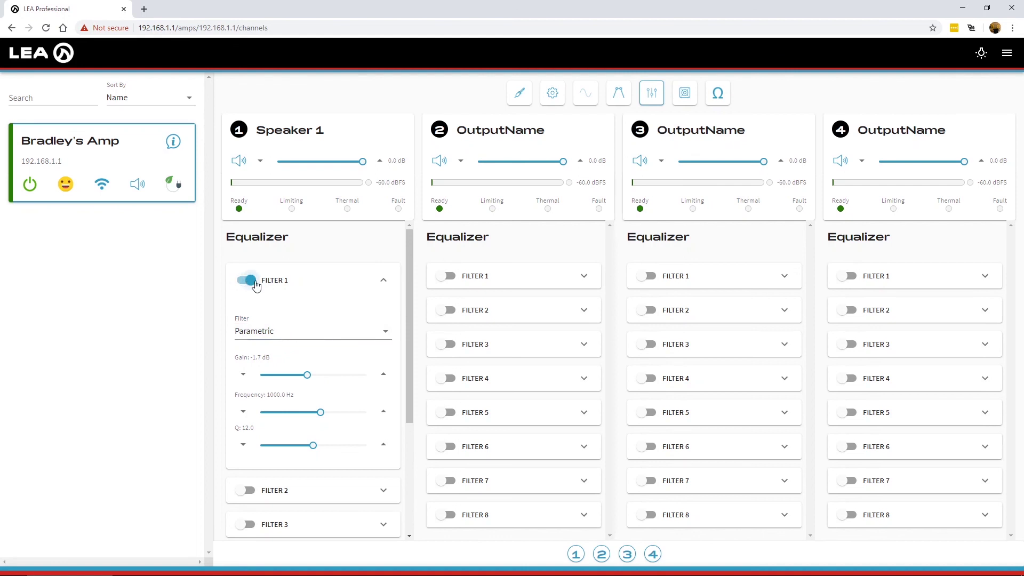
click(248, 281)
click(381, 281)
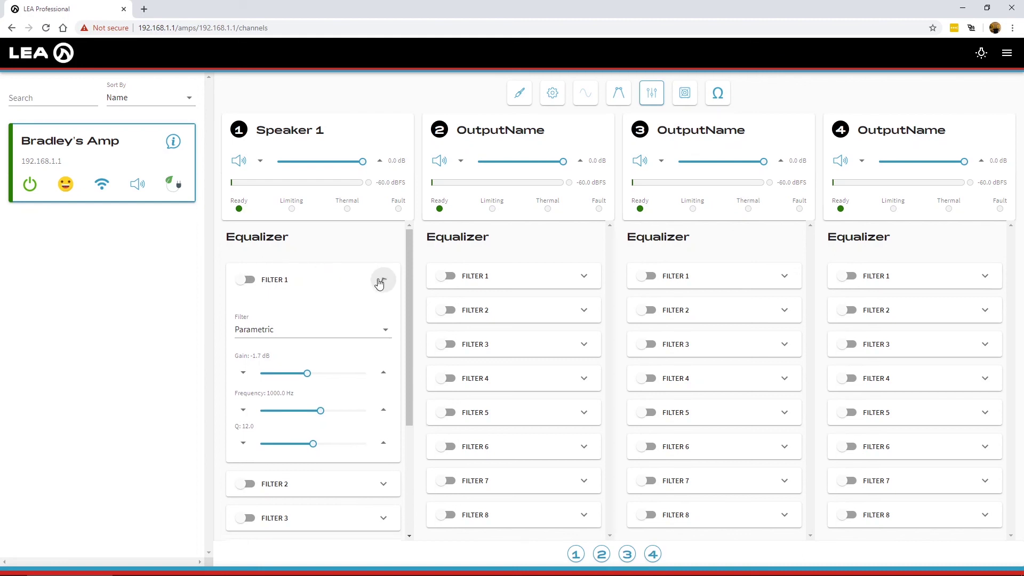
- Set the release of Speaker 1's RMS limiter to 10000 milliseconds
click(687, 93)
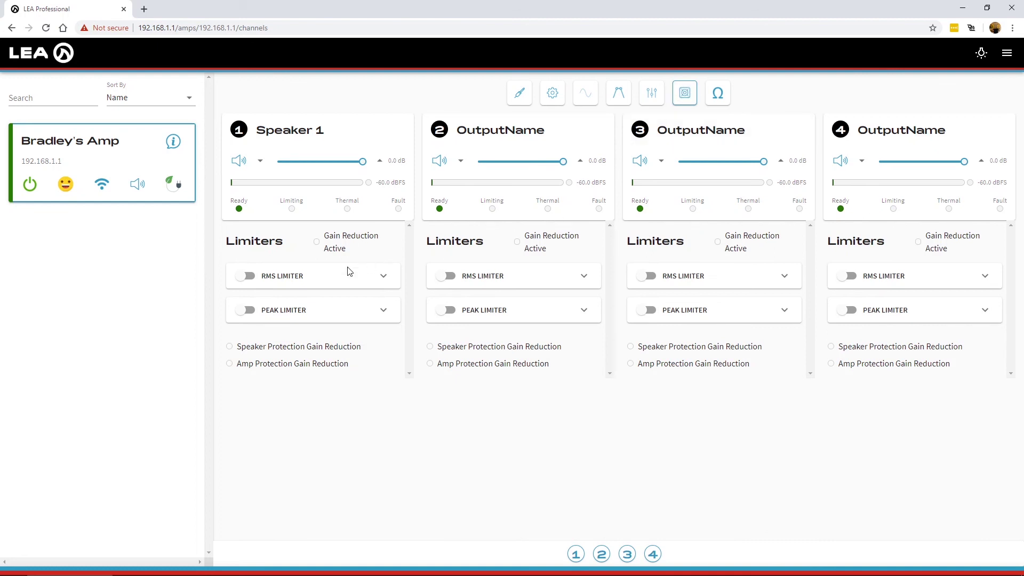
click(384, 276)
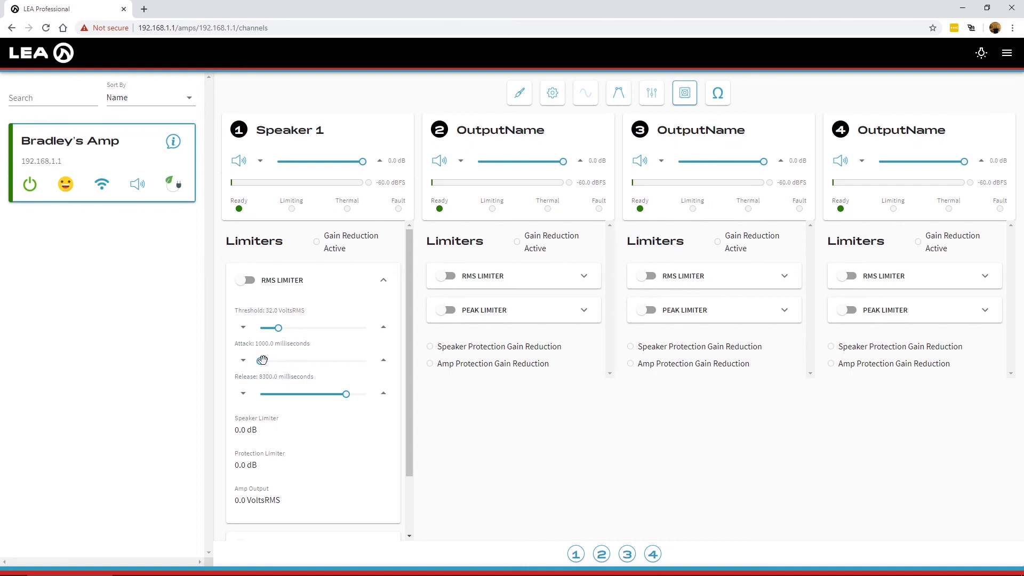
drag(345, 395, 373, 394)
scroll(310, 472, down, 1)
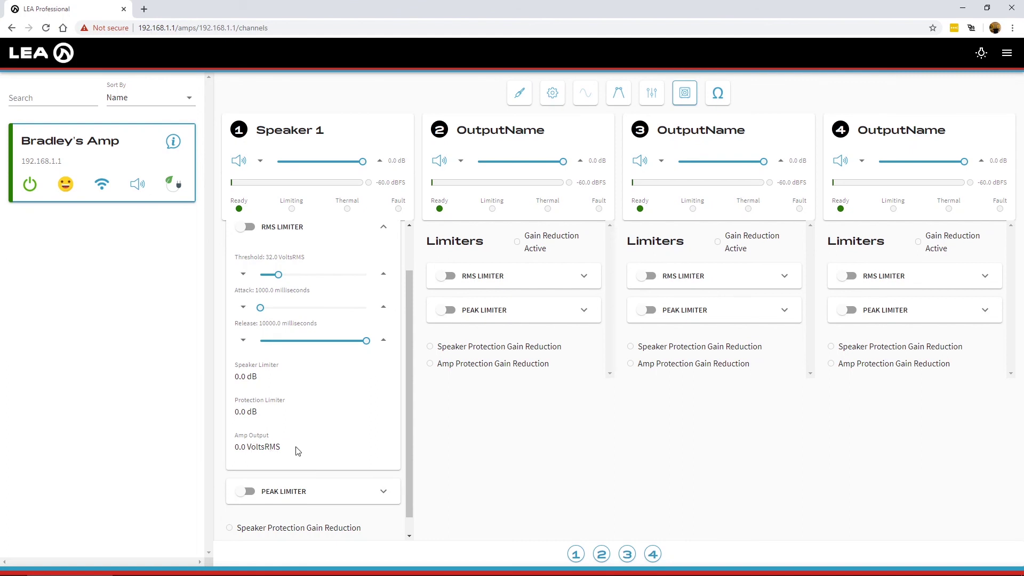
- Set the release of Speaker 1's peak limiter to 1000 milliseconds
click(384, 492)
scroll(372, 453, down, 3)
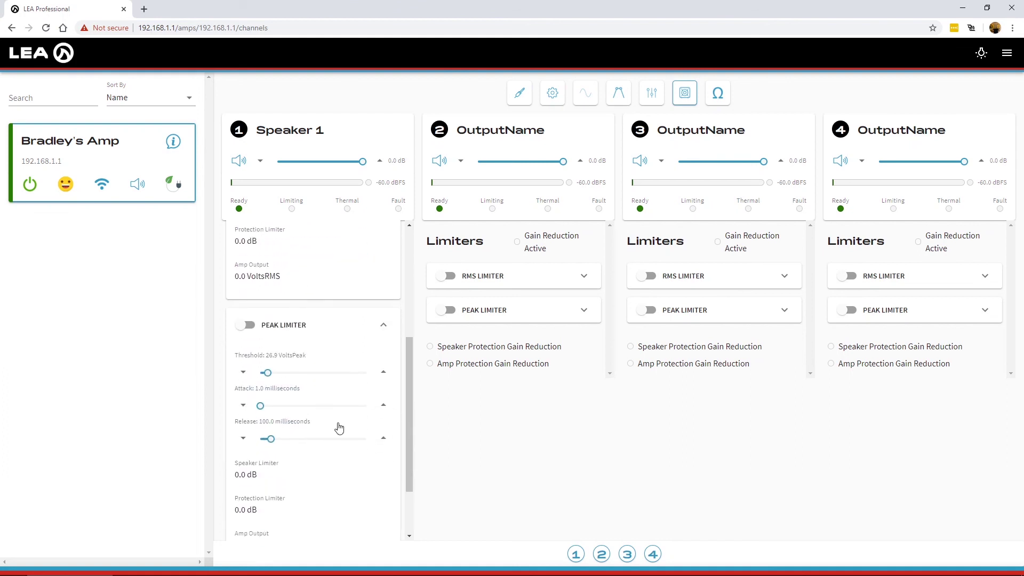
scroll(339, 428, down, 2)
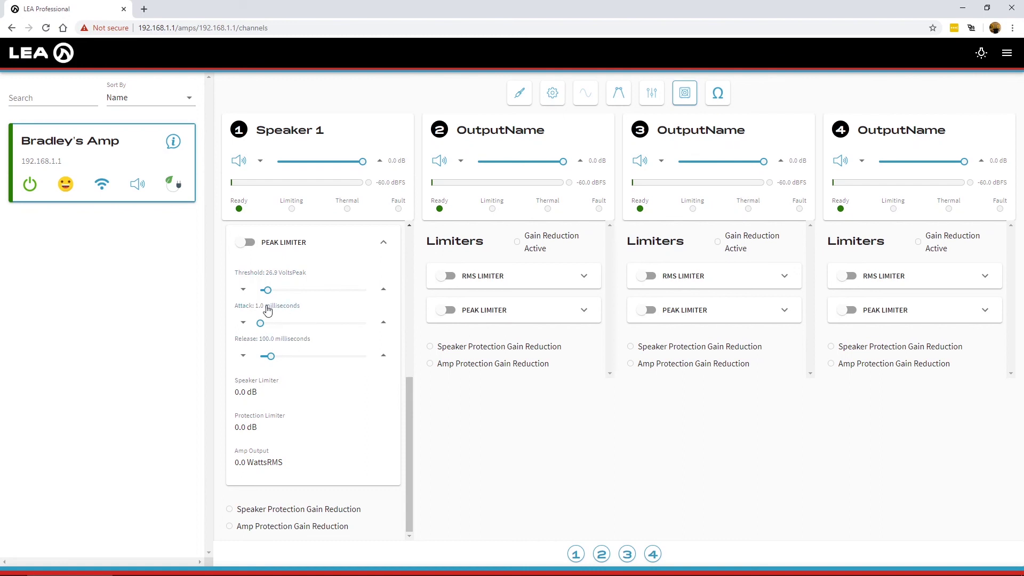
drag(271, 356, 380, 355)
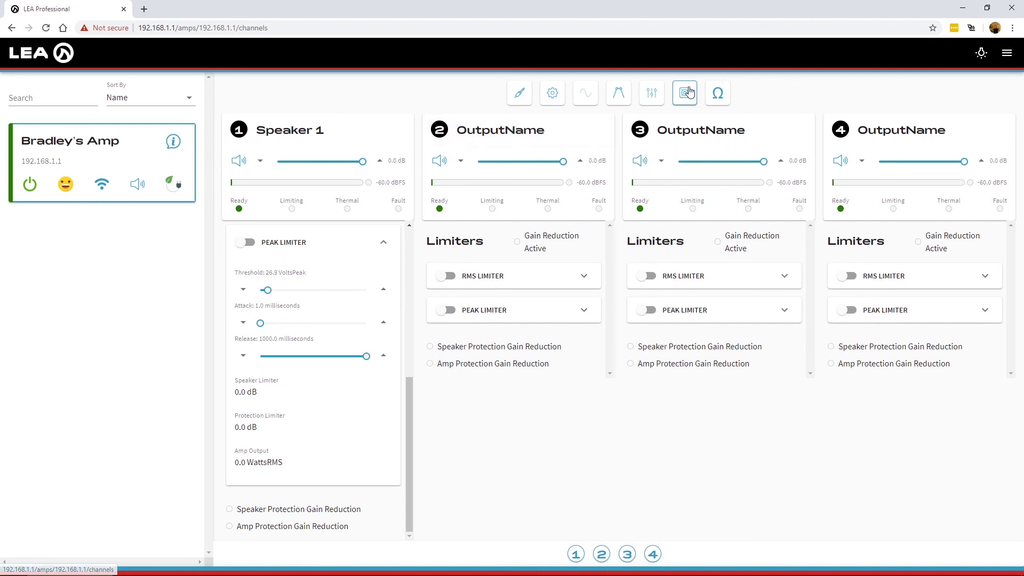
- Open the Load Monitor settings and switch Speaker 1's load monitor on and back off
click(717, 95)
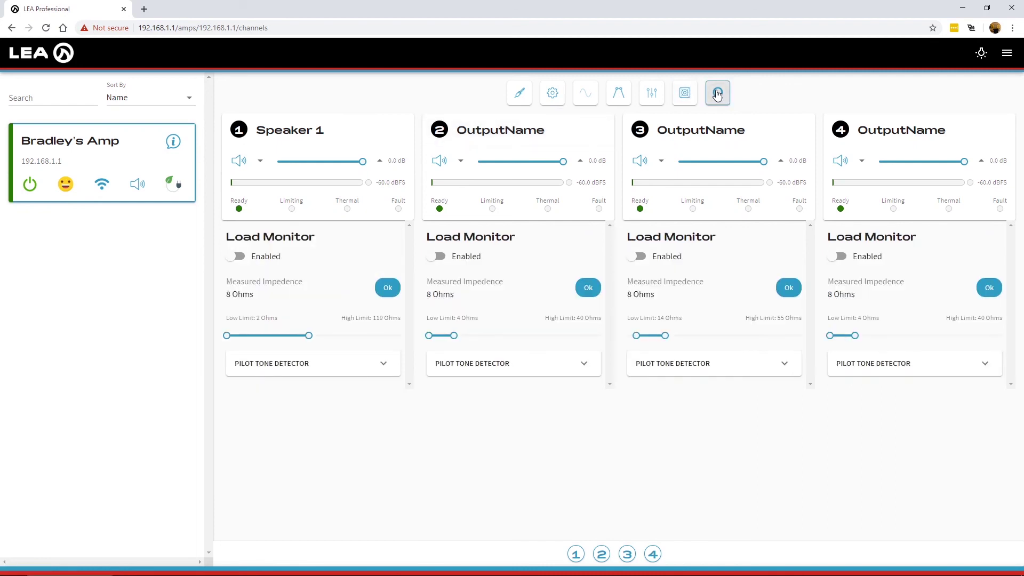
click(236, 258)
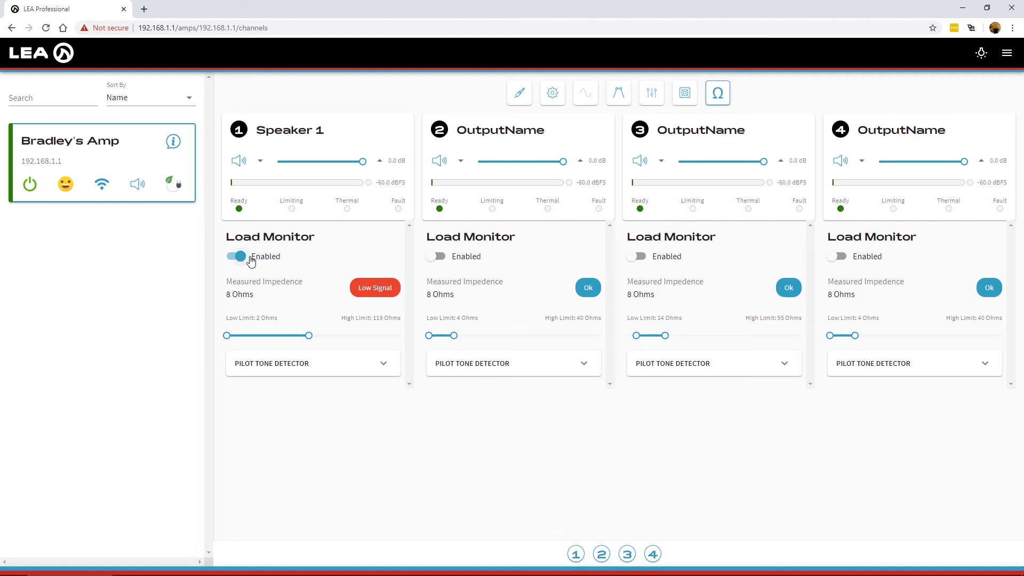
click(244, 261)
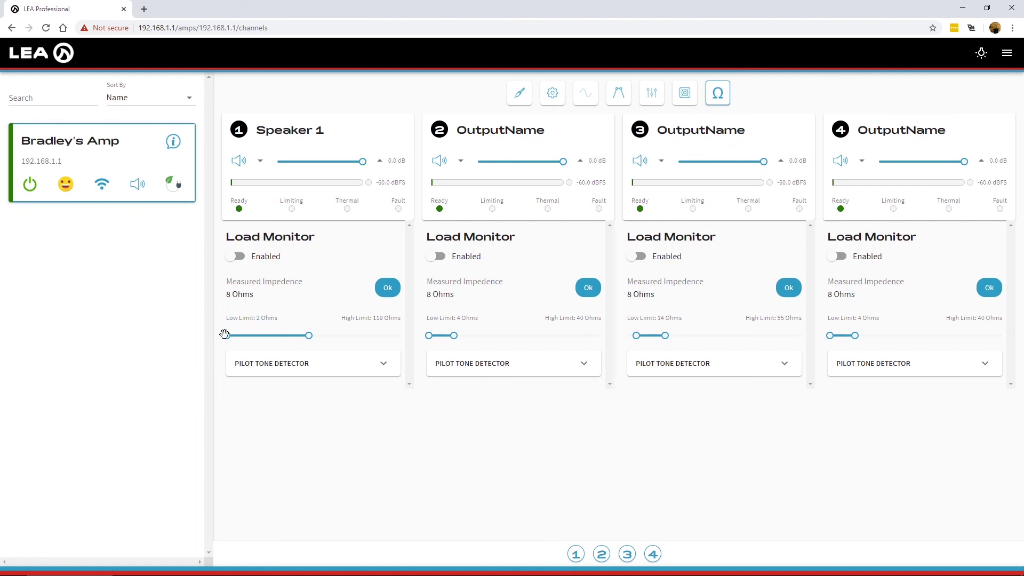
- Set Speaker 1's load monitor limits to 2 ohms low and 60 ohms high
drag(227, 336, 239, 335)
drag(309, 336, 267, 336)
click(265, 318)
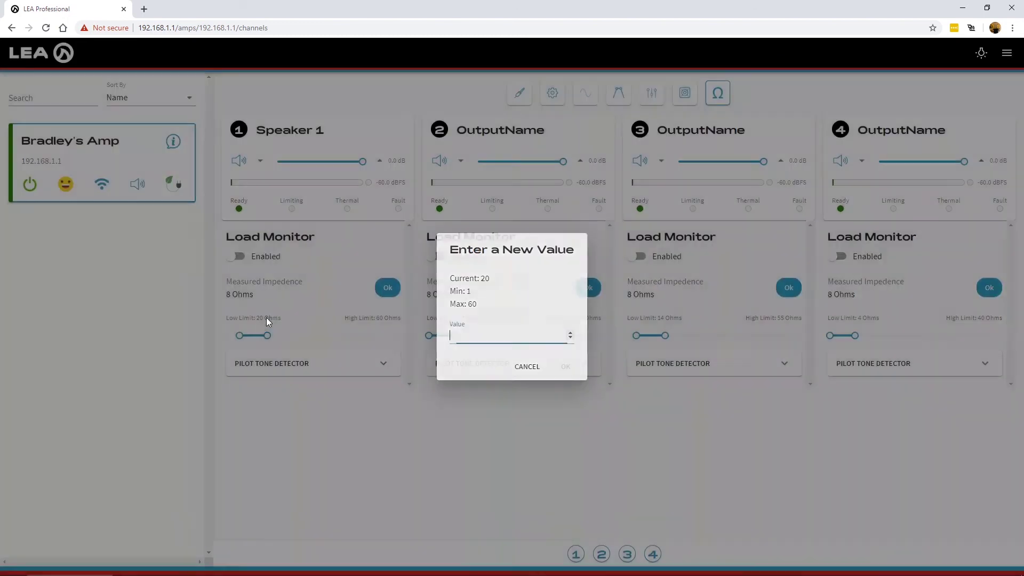
text(2)
key(Return)
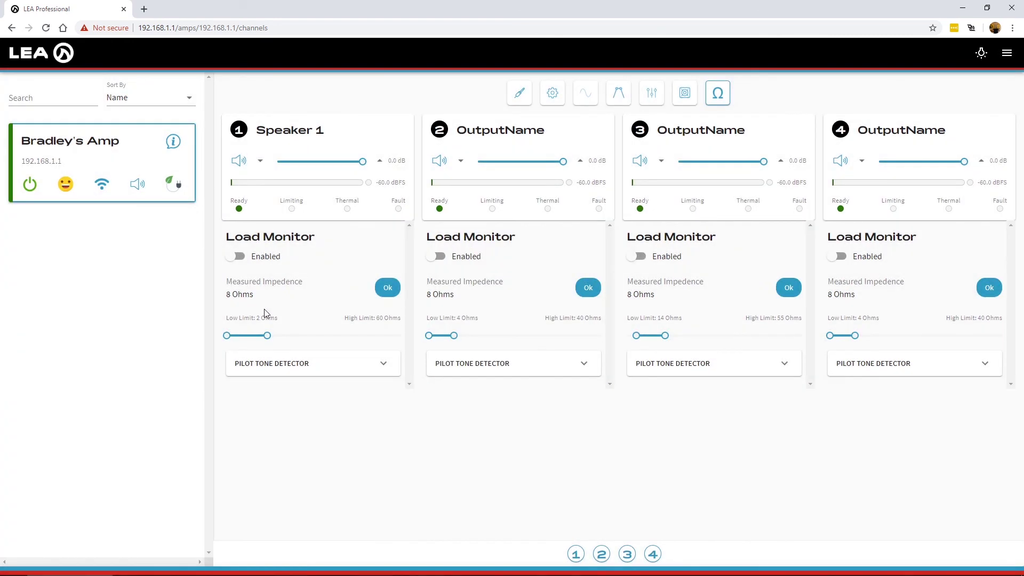